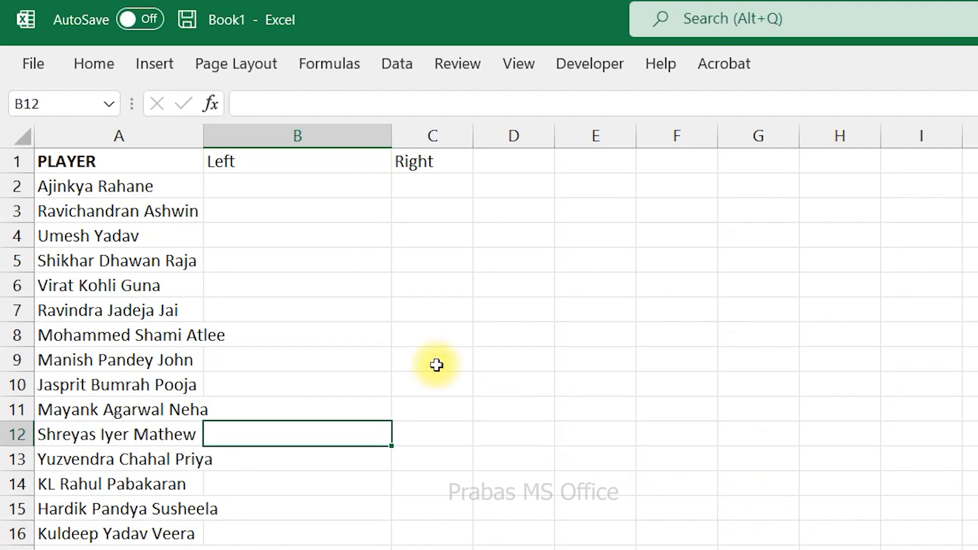
Enter =TEXTAFTER(A2," ") in B2 and fill the formula down column B for all players.
{"action": "left_click", "coordinate": [326, 181]}
{"action": "type", "text": "="}
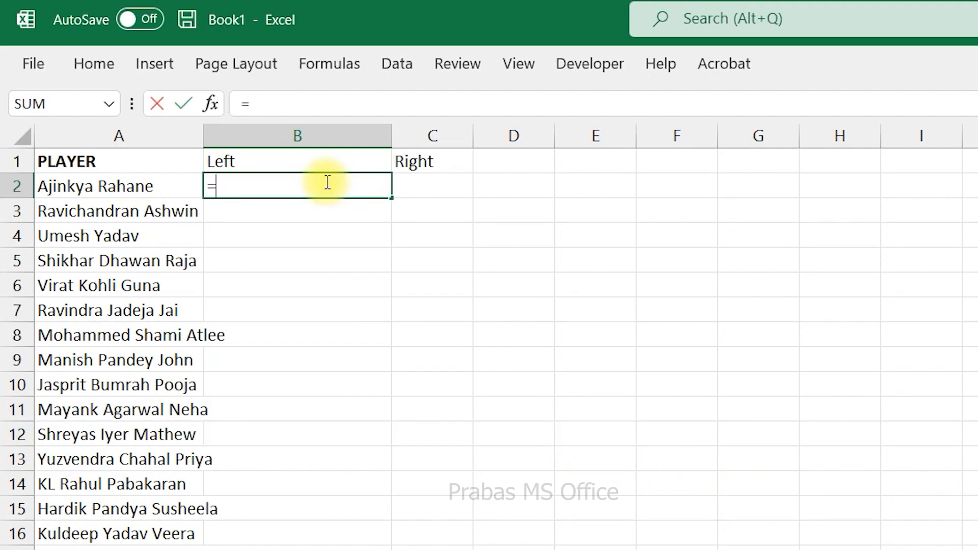
{"action": "type", "text": "text"}
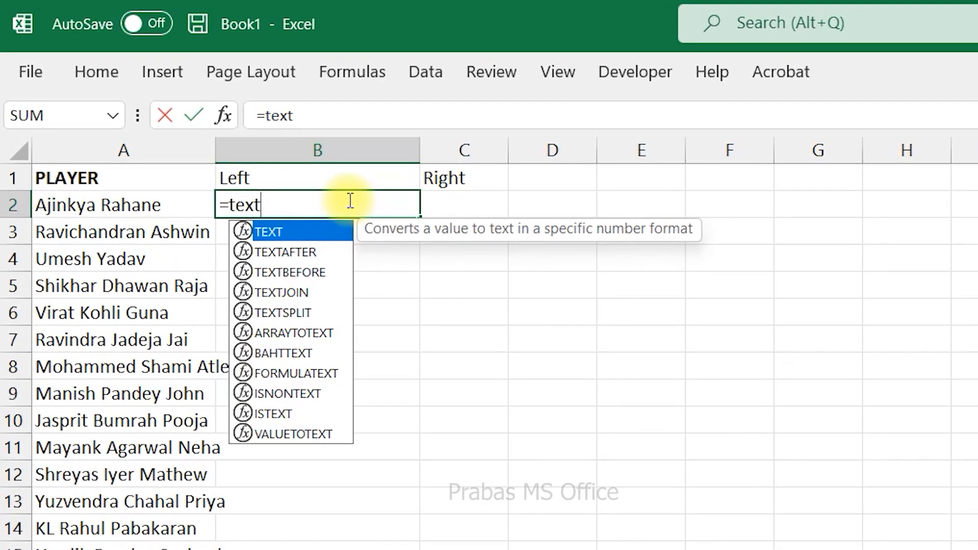
{"action": "double_click", "coordinate": [282, 252]}
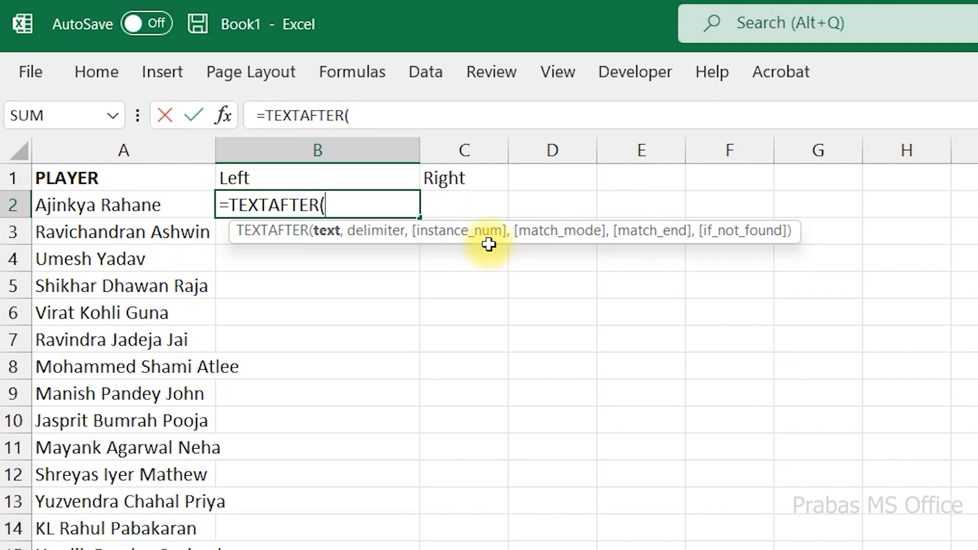
{"action": "left_click", "coordinate": [184, 200]}
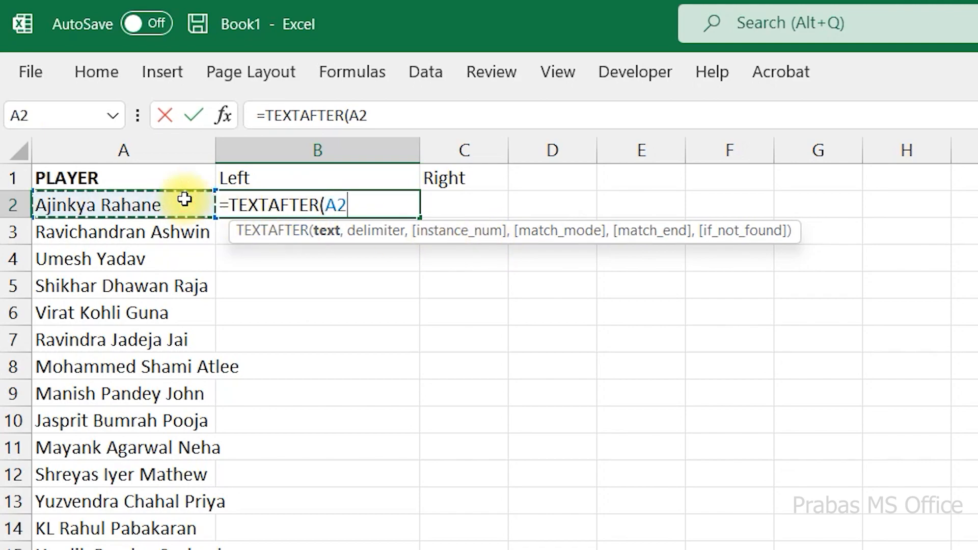
{"action": "type", "text": ","}
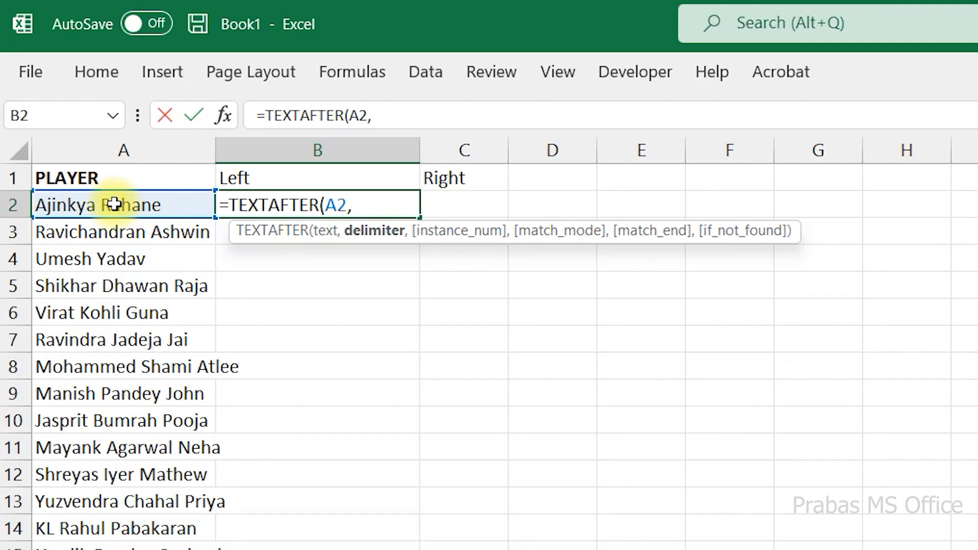
{"action": "type", "text": "\" \""}
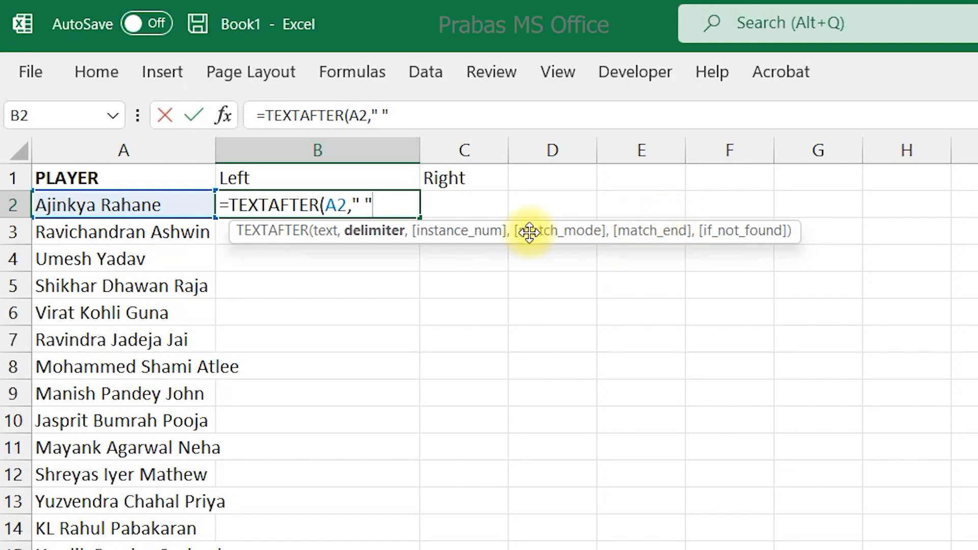
{"action": "type", "text": ")"}
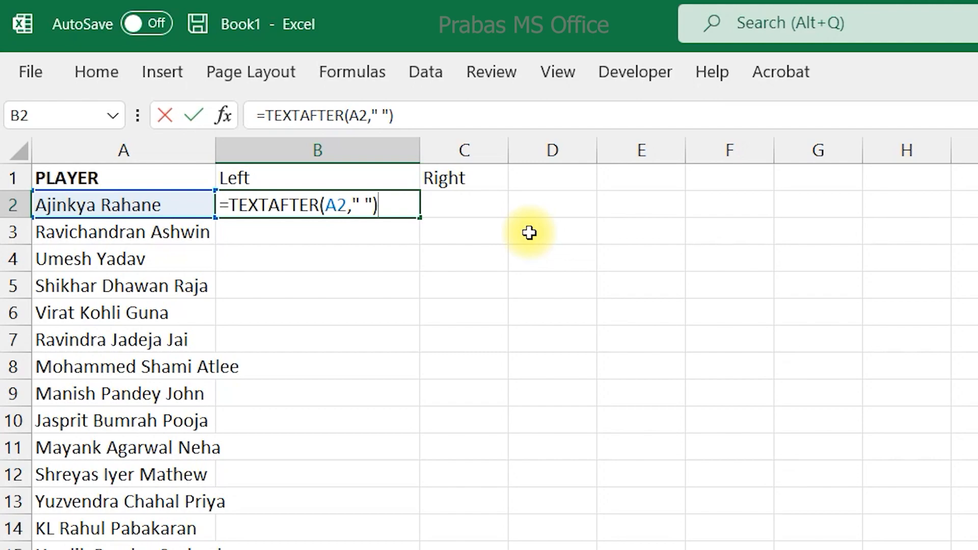
{"action": "key", "text": "Return"}
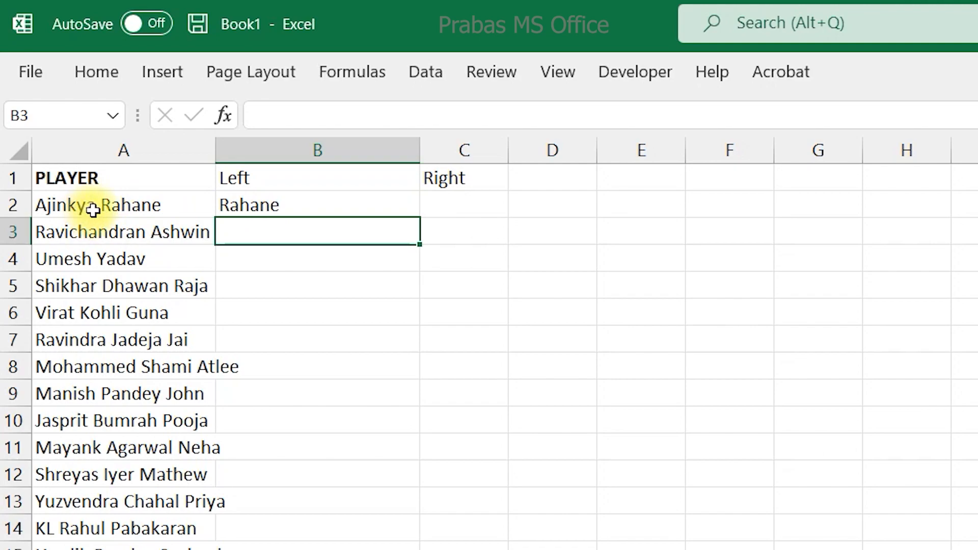
{"action": "left_click", "coordinate": [304, 210]}
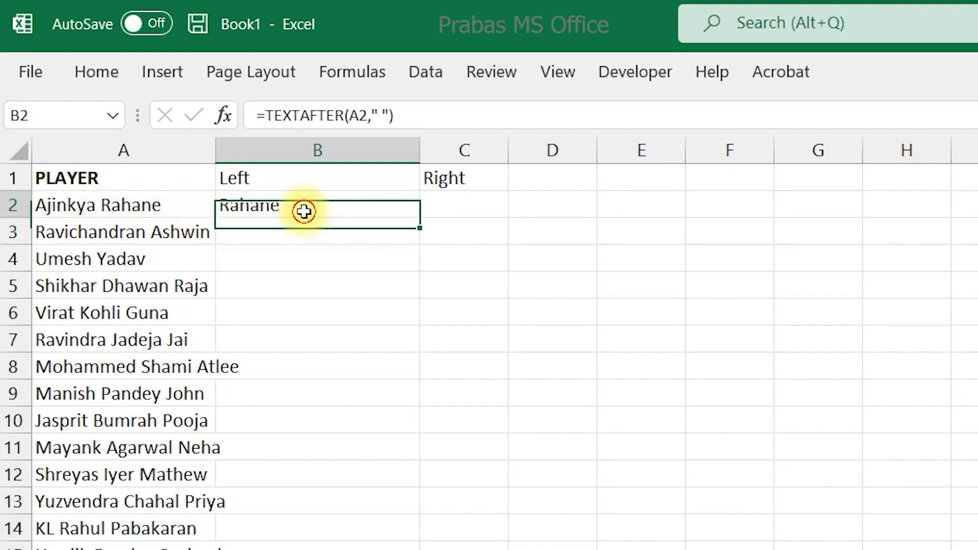
{"action": "double_click", "coordinate": [421, 223]}
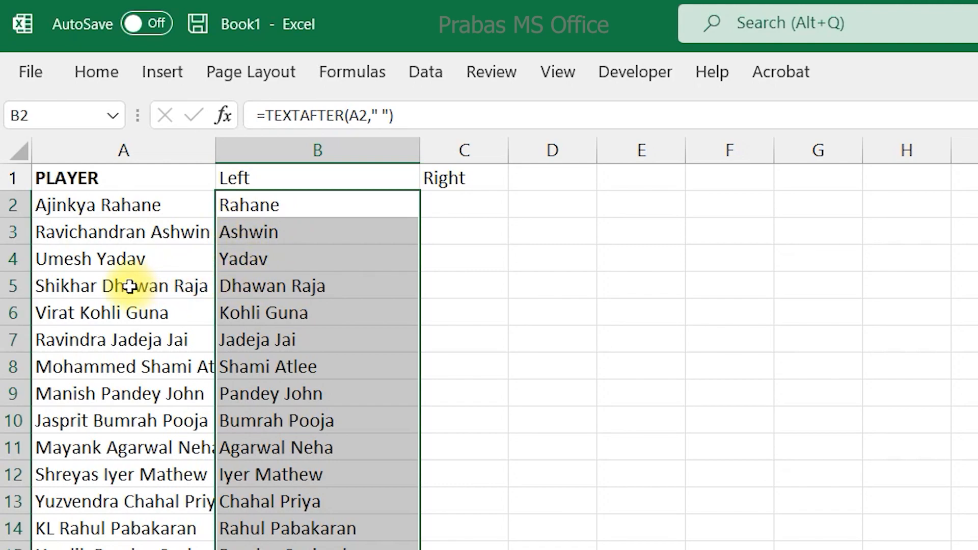
Add an instance number of 2 to the TEXTAFTER formula in B2 and fill it down column B.
{"action": "double_click", "coordinate": [235, 205]}
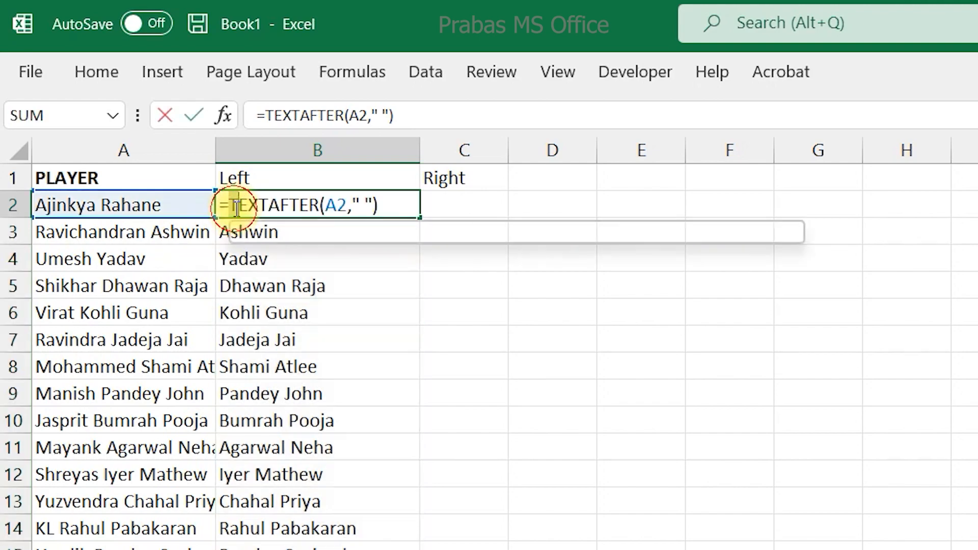
{"action": "left_click", "coordinate": [375, 204]}
{"action": "type", "text": ","}
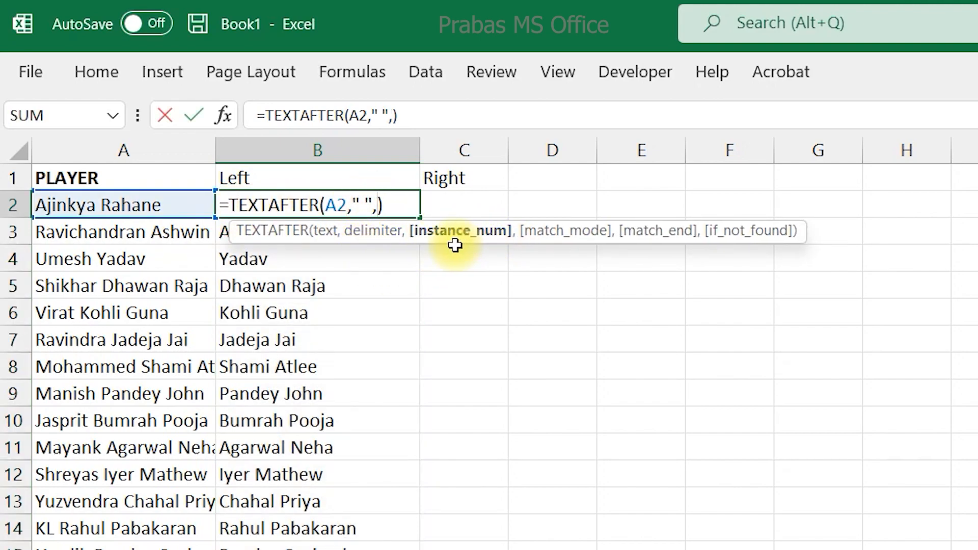
{"action": "type", "text": "2"}
{"action": "key", "text": "Return"}
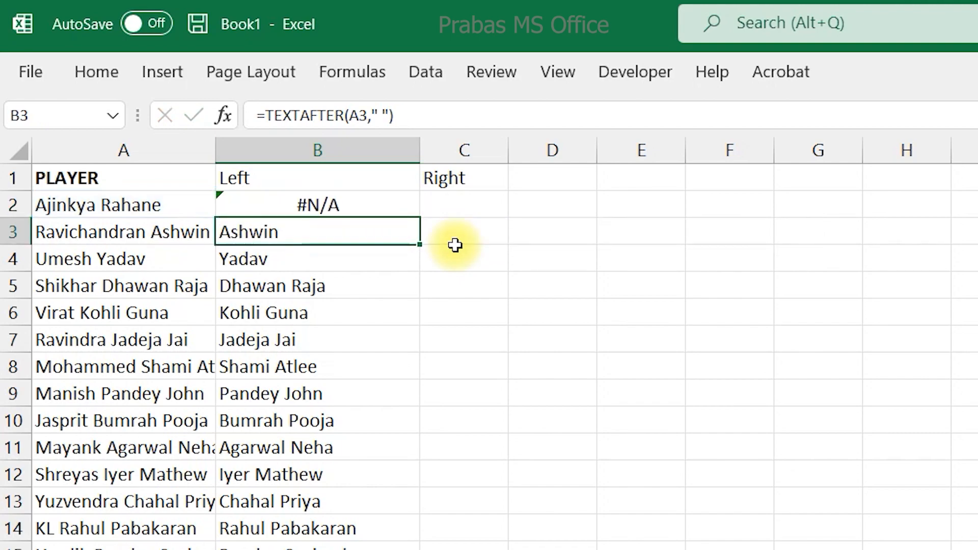
{"action": "left_click", "coordinate": [417, 204]}
{"action": "double_click", "coordinate": [420, 218]}
{"action": "left_click", "coordinate": [365, 256]}
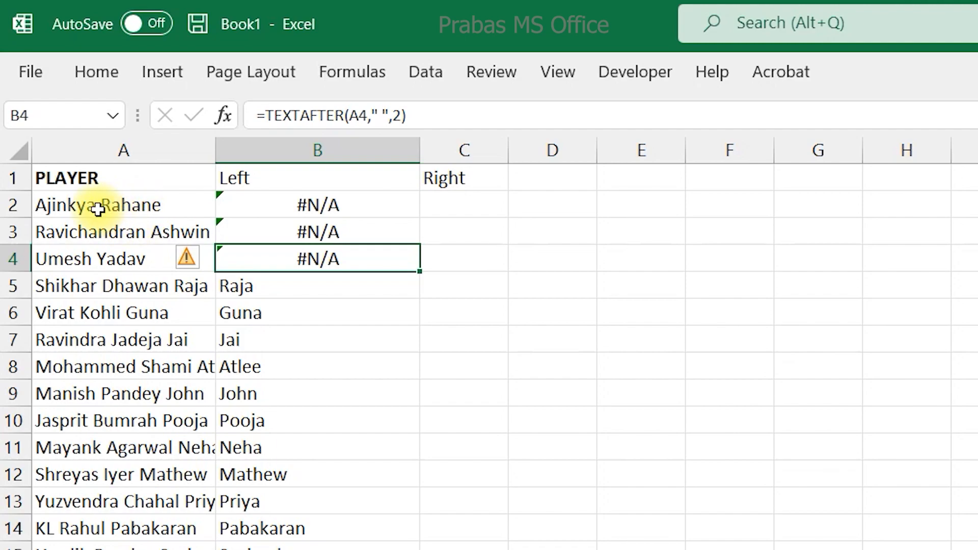
Add an empty string "" as the if_not_found argument of the formula in B2 and fill it down column B.
{"action": "left_click_drag", "start_coordinate": [235, 198], "coordinate": [244, 265]}
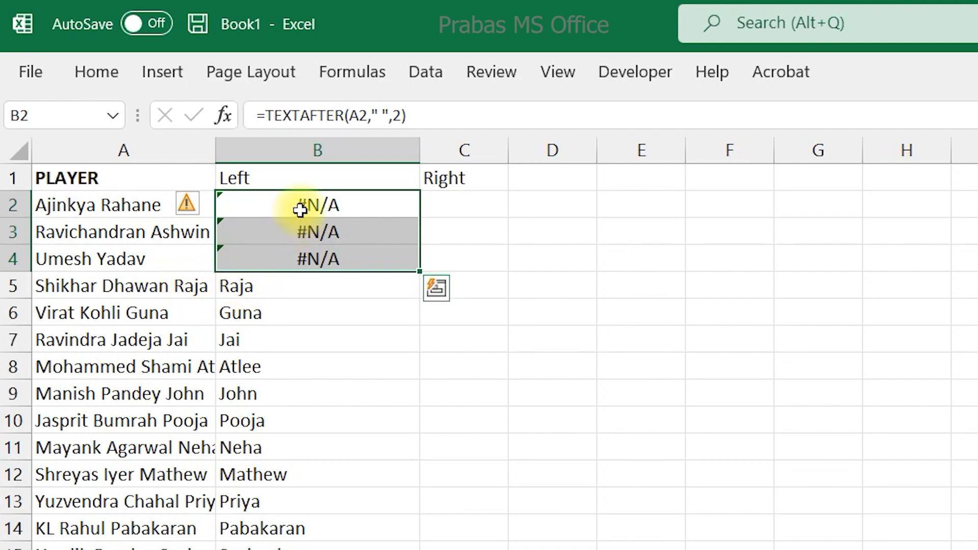
{"action": "double_click", "coordinate": [299, 206]}
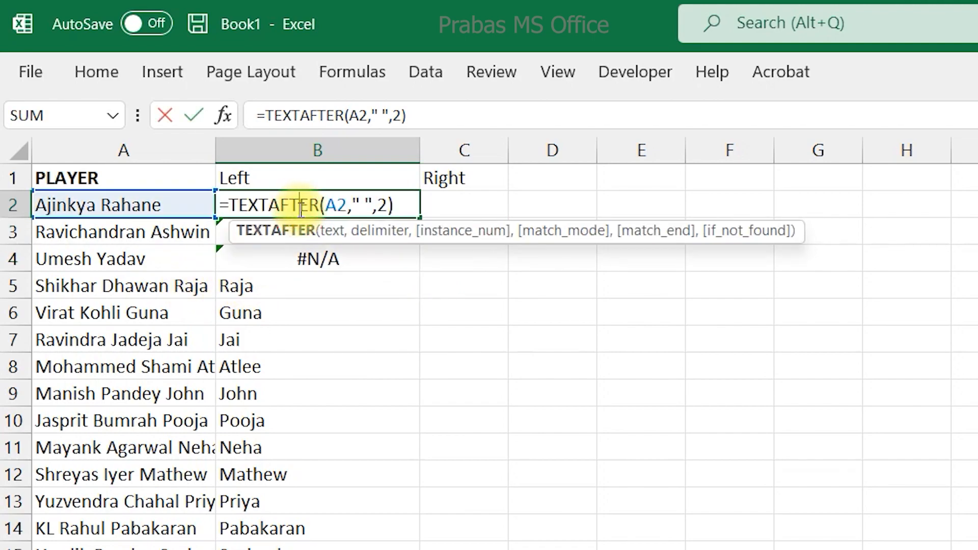
{"action": "left_click", "coordinate": [388, 205]}
{"action": "type", "text": ",,"}
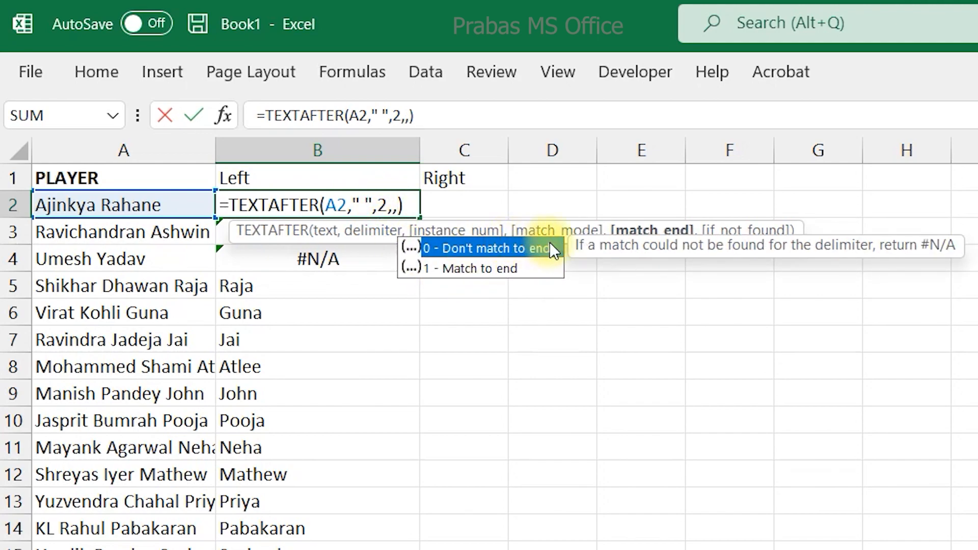
{"action": "type", "text": ","}
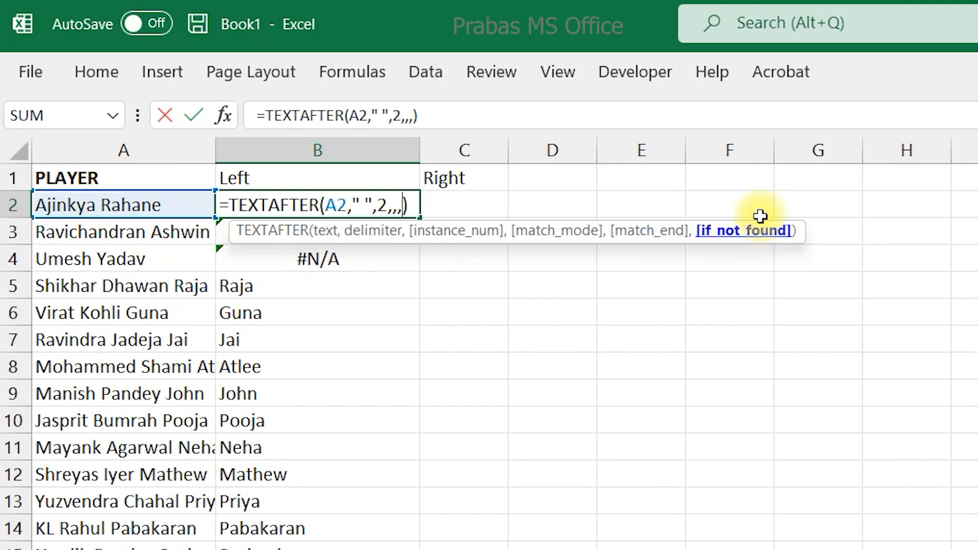
{"action": "type", "text": "\"\""}
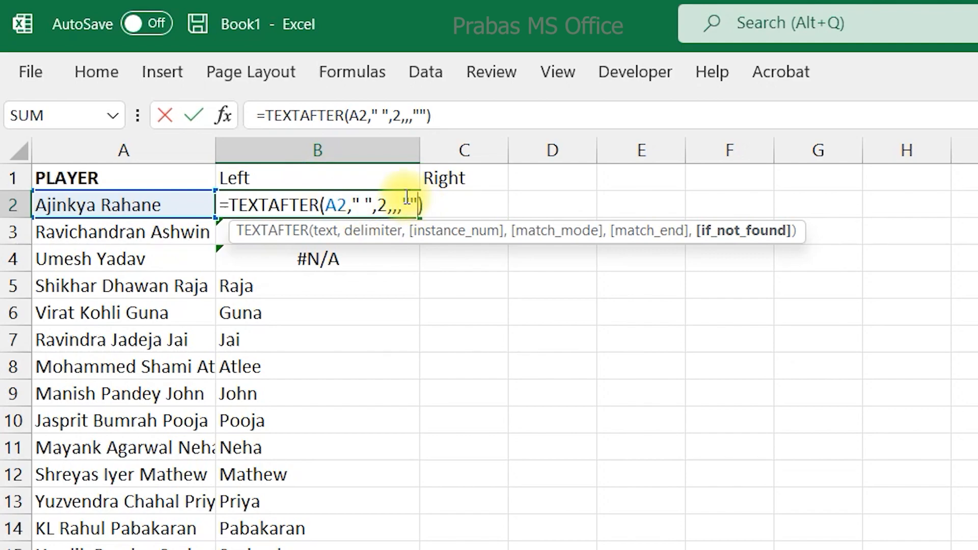
{"action": "key", "text": "Return"}
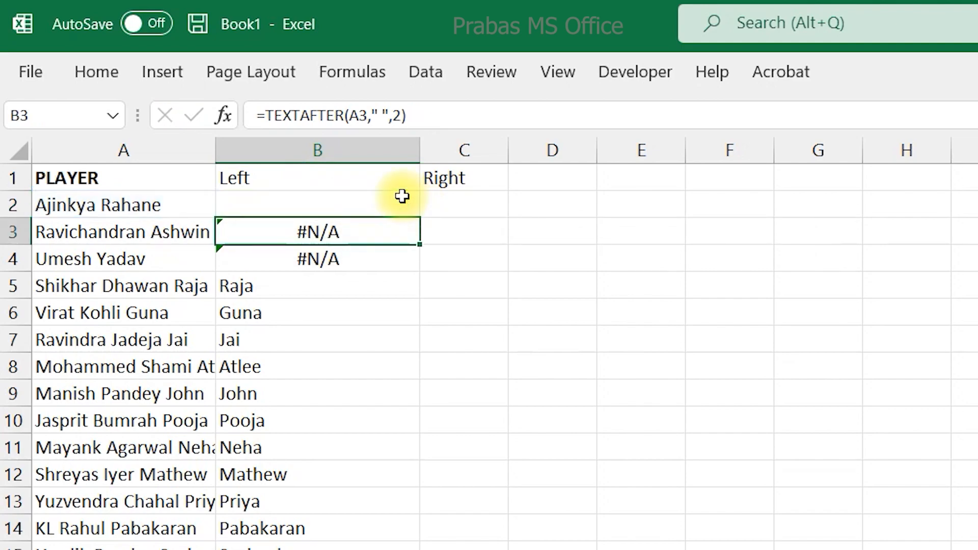
{"action": "left_click", "coordinate": [415, 206]}
{"action": "double_click", "coordinate": [421, 218]}
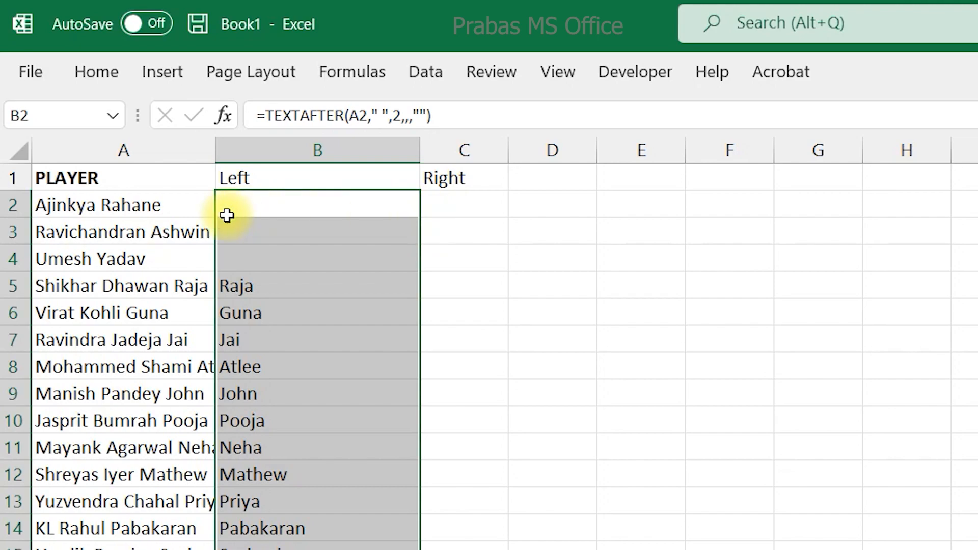
Widen column A so the full player names fit.
{"action": "left_click", "coordinate": [280, 208]}
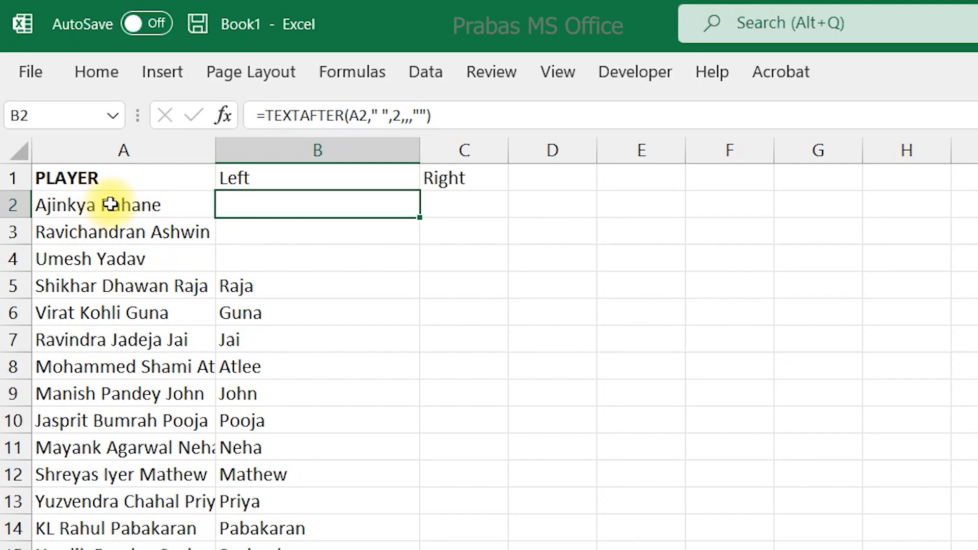
{"action": "left_click_drag", "start_coordinate": [215, 151], "coordinate": [293, 153]}
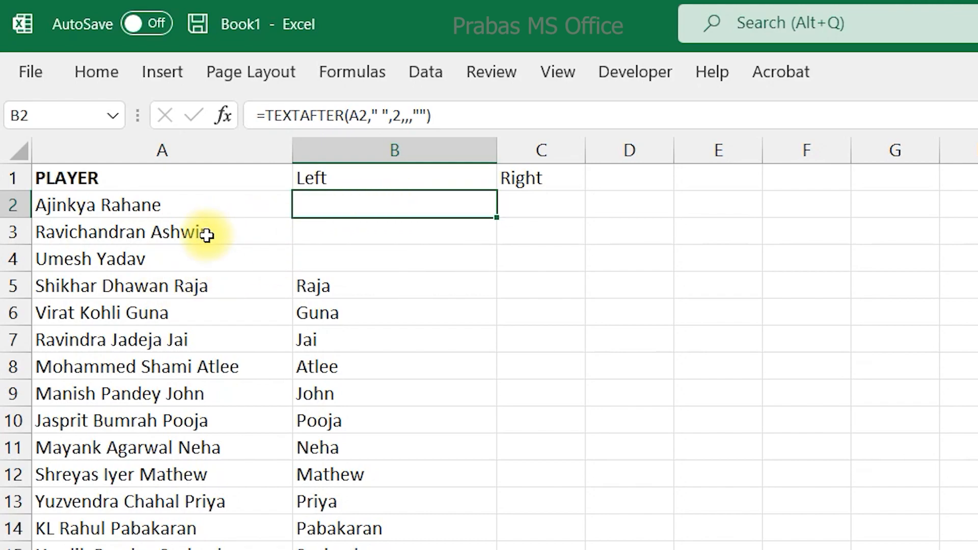
Set the instance number of the TEXTAFTER formula in B2 to -1 and fill it down column B.
{"action": "key", "text": "F2"}
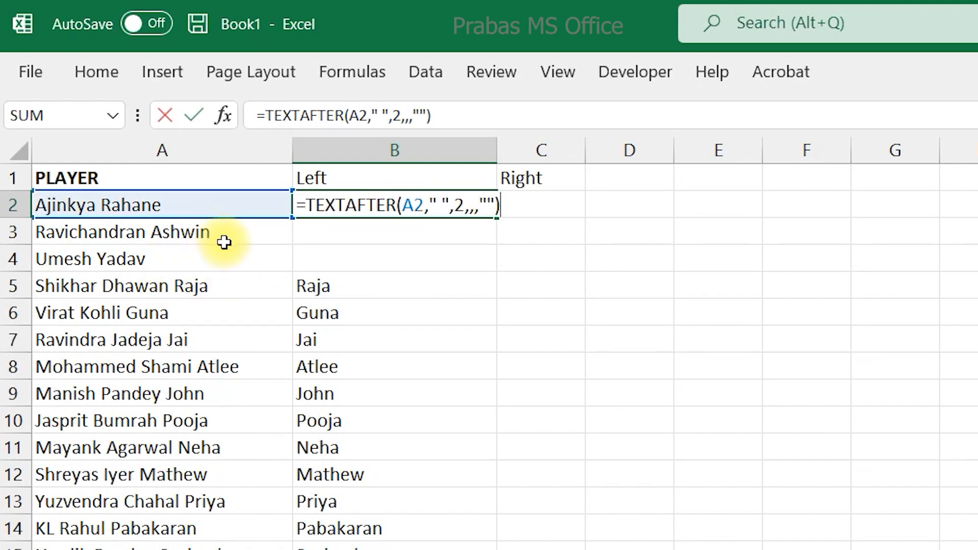
{"action": "left_click", "coordinate": [460, 205]}
{"action": "double_click", "coordinate": [460, 205]}
{"action": "type", "text": "-1"}
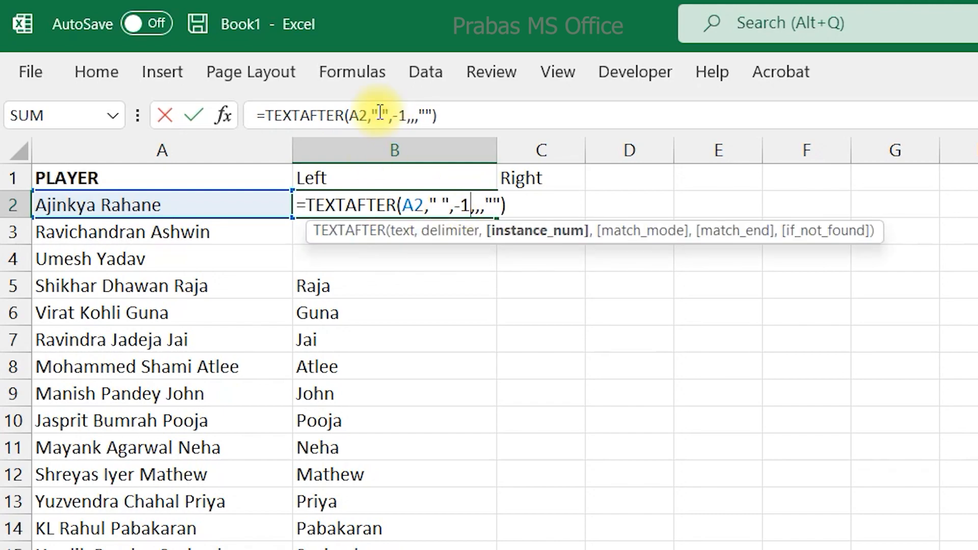
{"action": "key", "text": "Return"}
{"action": "left_click", "coordinate": [403, 207]}
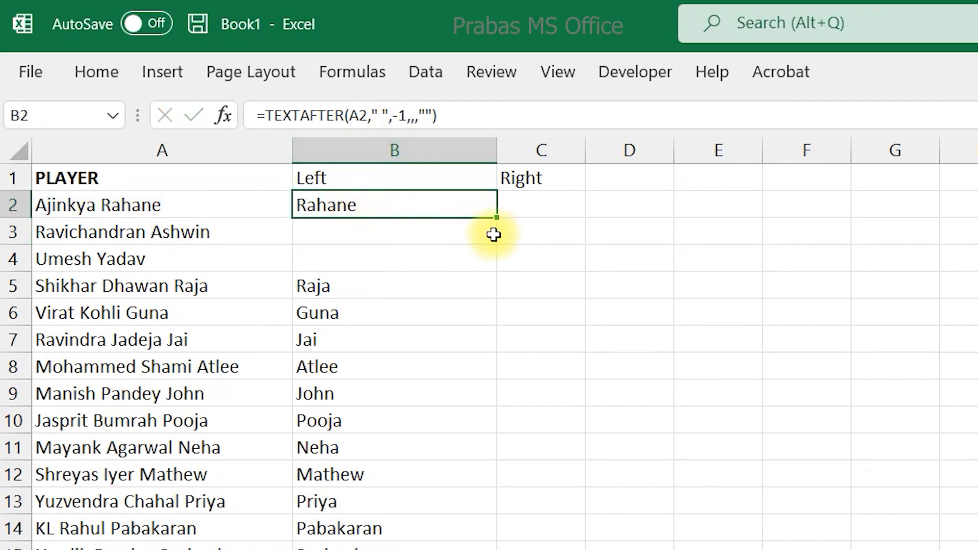
{"action": "double_click", "coordinate": [498, 215]}
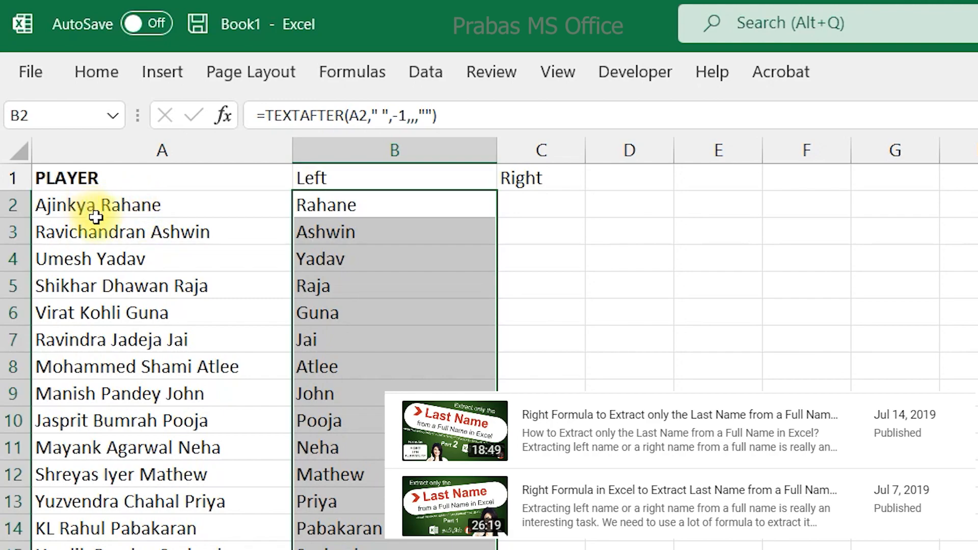
{"action": "left_click", "coordinate": [149, 239]}
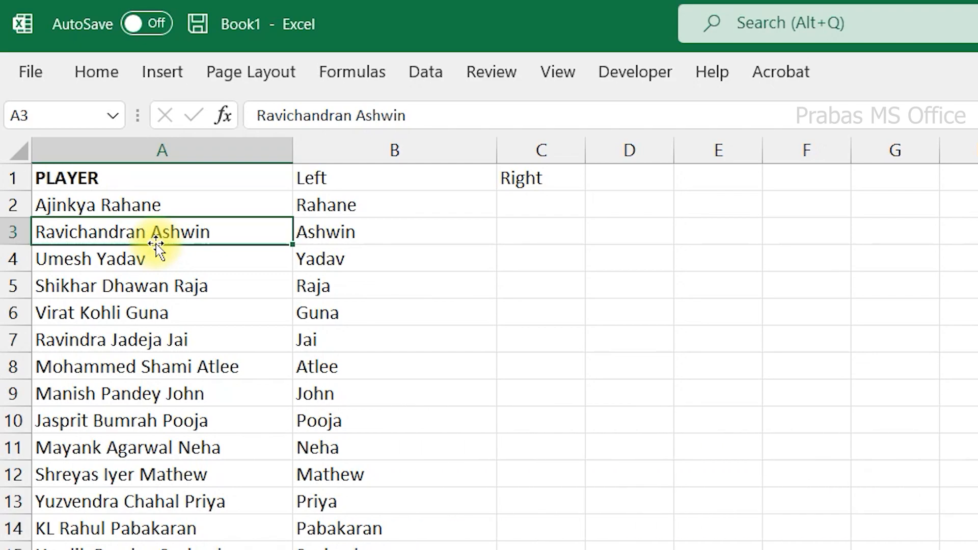
{"action": "left_click", "coordinate": [397, 249]}
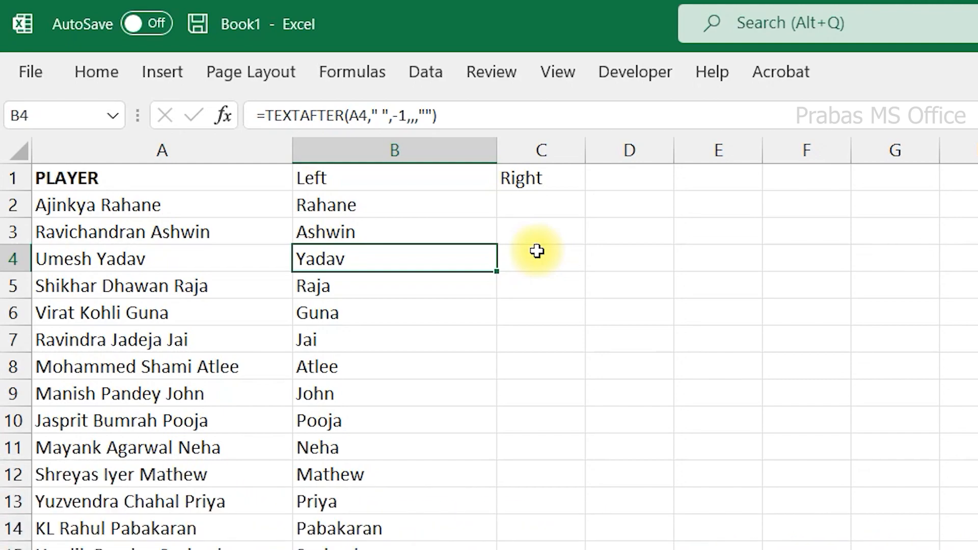
{"action": "left_click", "coordinate": [175, 262]}
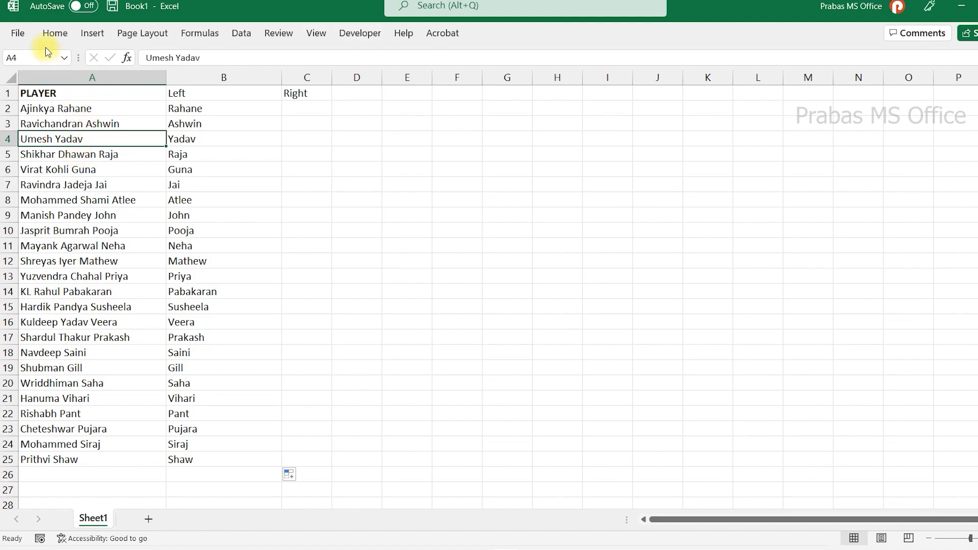
Review the Office Insider channel choices in the account settings, then return to the worksheet without changing the channel.
{"action": "left_click", "coordinate": [21, 33]}
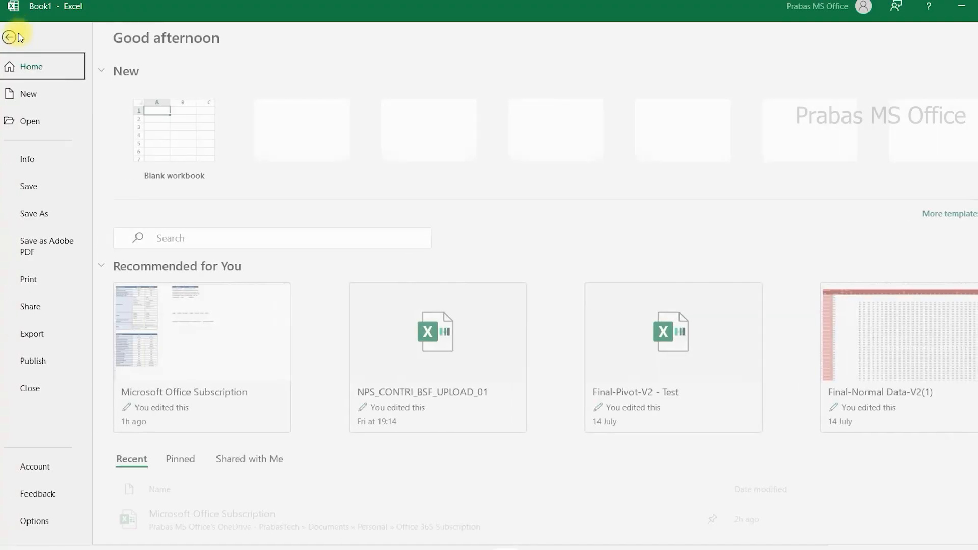
{"action": "left_click", "coordinate": [37, 467]}
{"action": "left_click", "coordinate": [457, 363]}
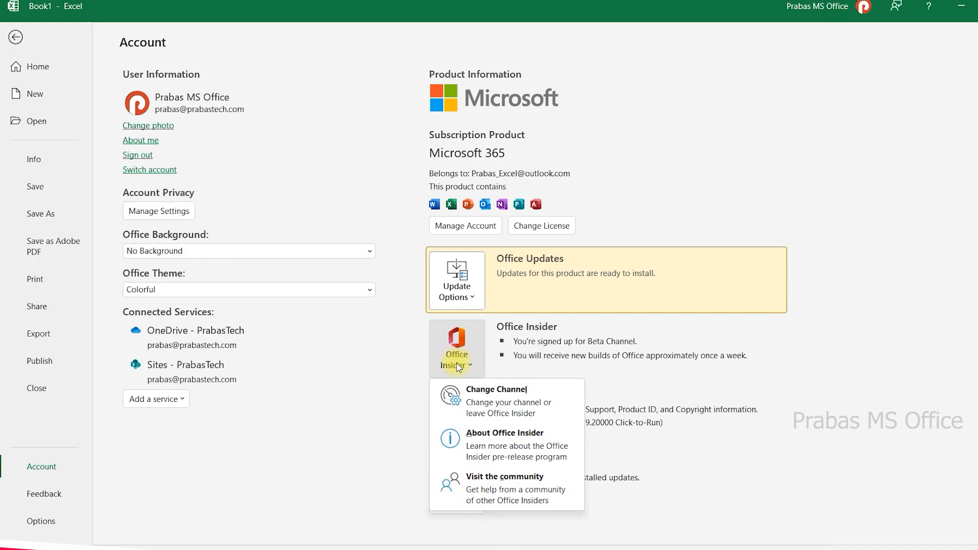
{"action": "left_click", "coordinate": [449, 391]}
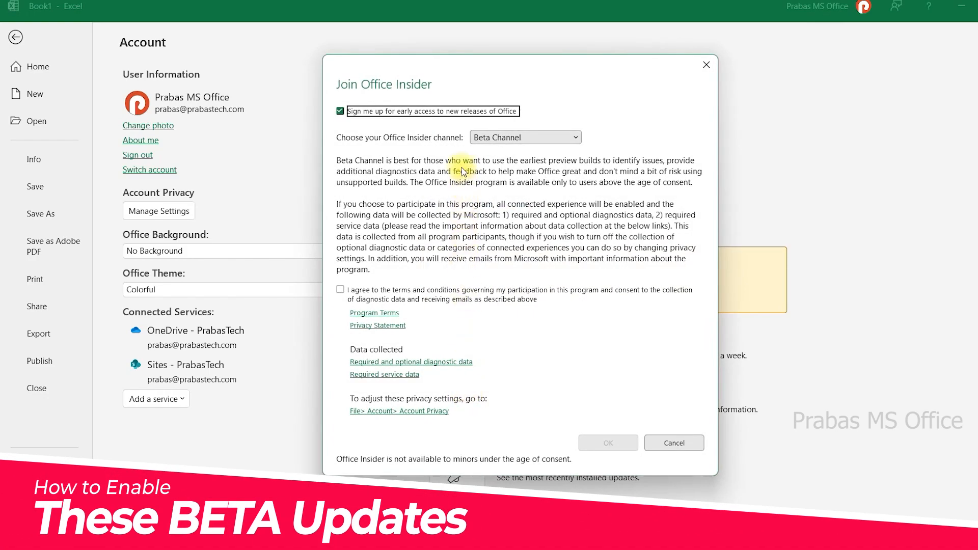
{"action": "left_click", "coordinate": [482, 137]}
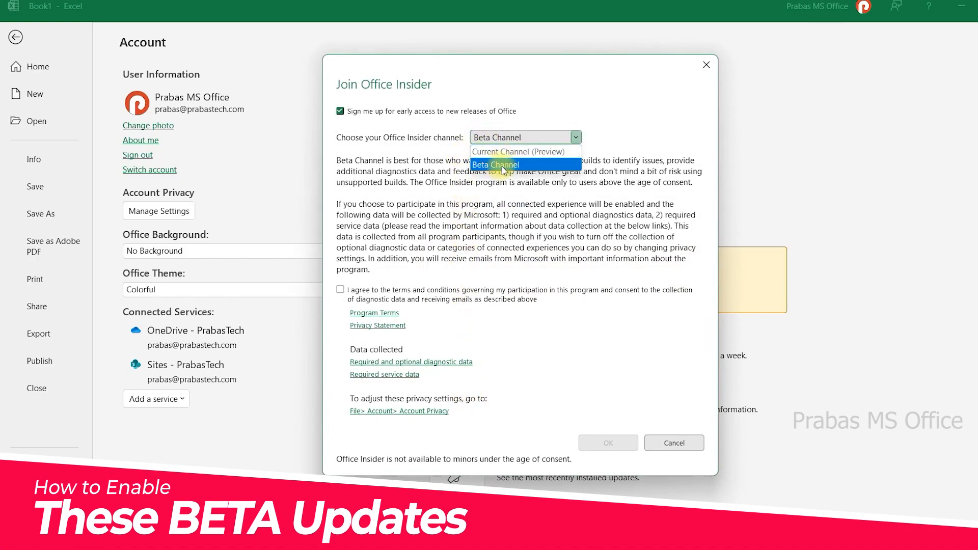
{"action": "left_click", "coordinate": [703, 62]}
{"action": "left_click", "coordinate": [702, 62]}
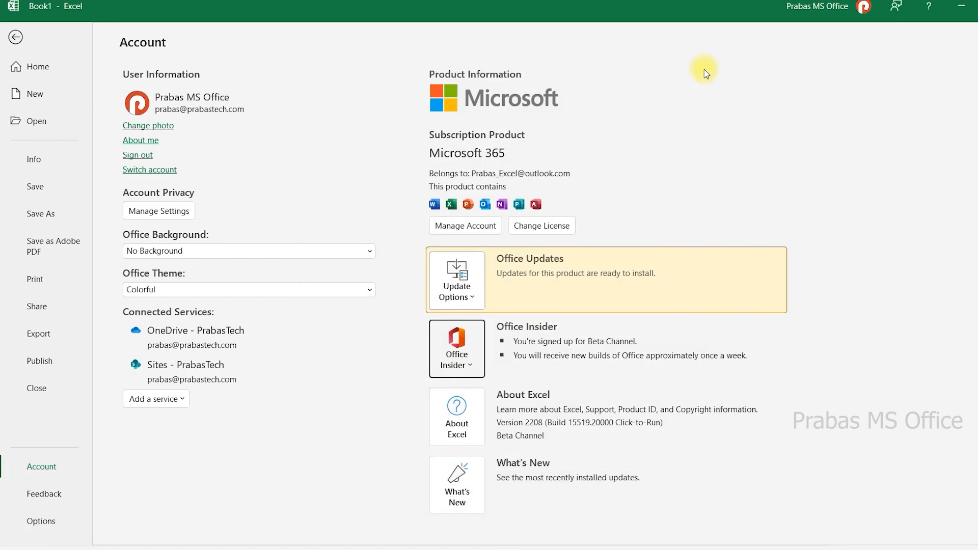
{"action": "left_click", "coordinate": [16, 37]}
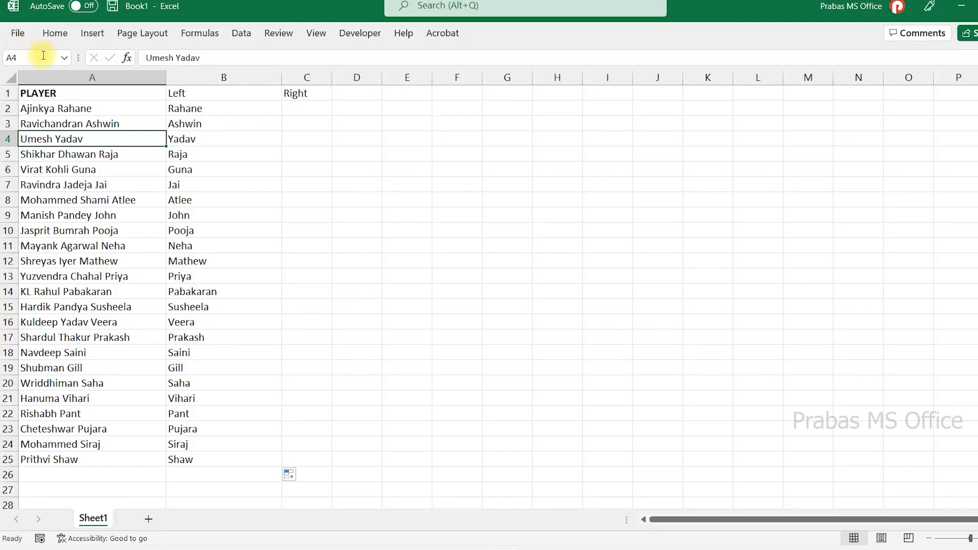
{"action": "left_click", "coordinate": [223, 138]}
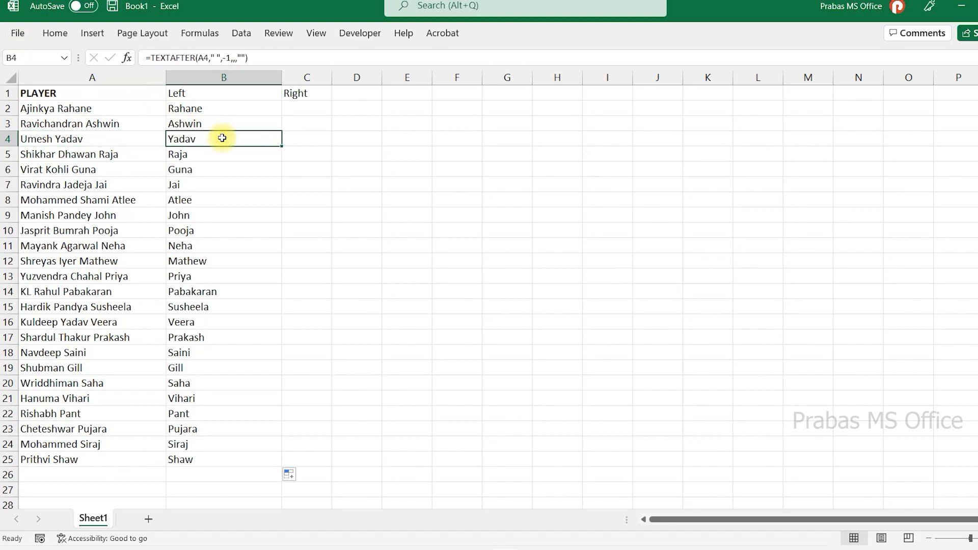